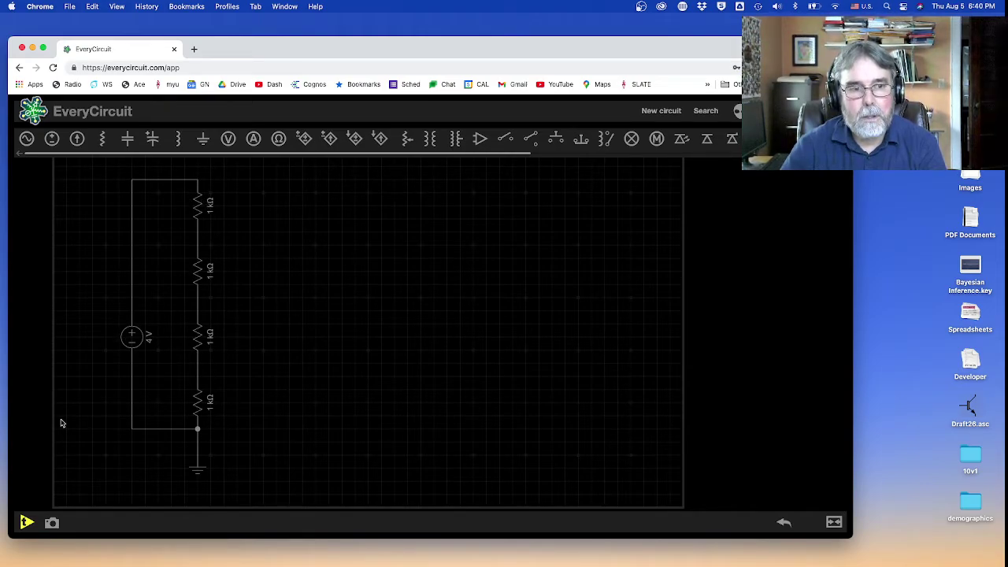
Run the simulation of the four-resistor voltage divider and pause it after viewing the node voltages and currents
{"action": "left_click", "coordinate": [26, 522]}
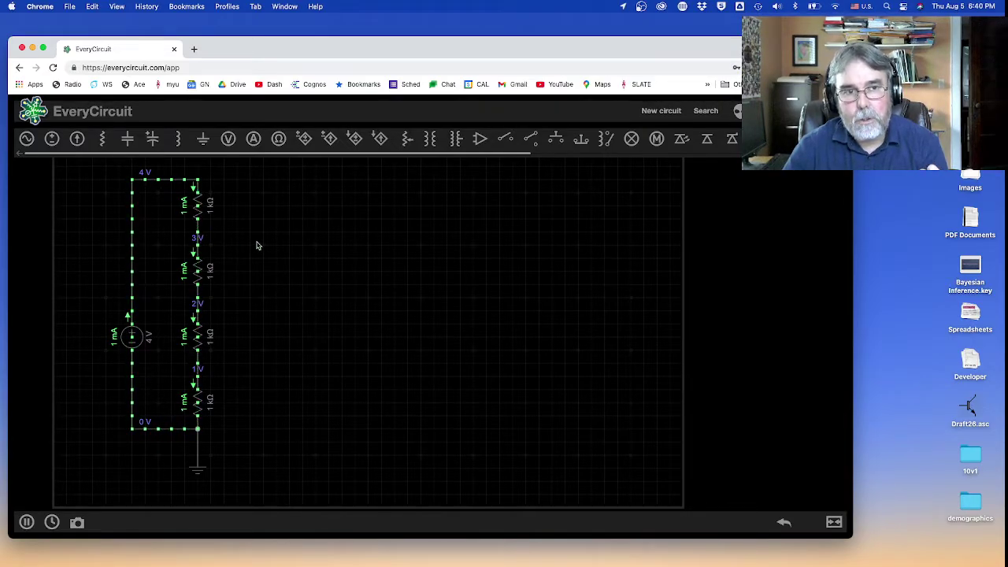
{"action": "left_click", "coordinate": [26, 522]}
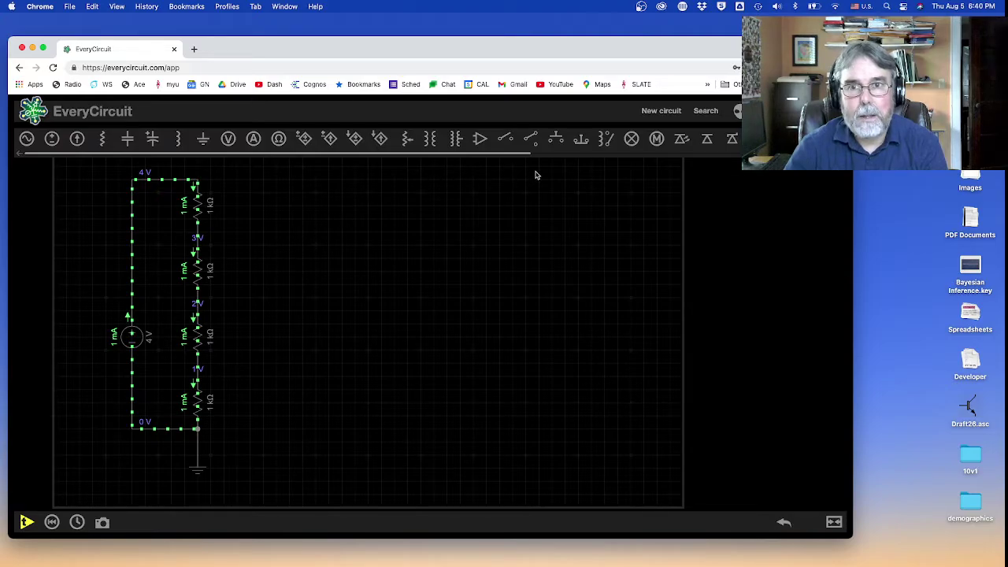
Add an LED beside the resistor chain with its cathode wired to the ground node, and show its parameters
{"action": "left_click_drag", "start_coordinate": [476, 156], "coordinate": [539, 155]}
{"action": "left_click", "coordinate": [579, 141]}
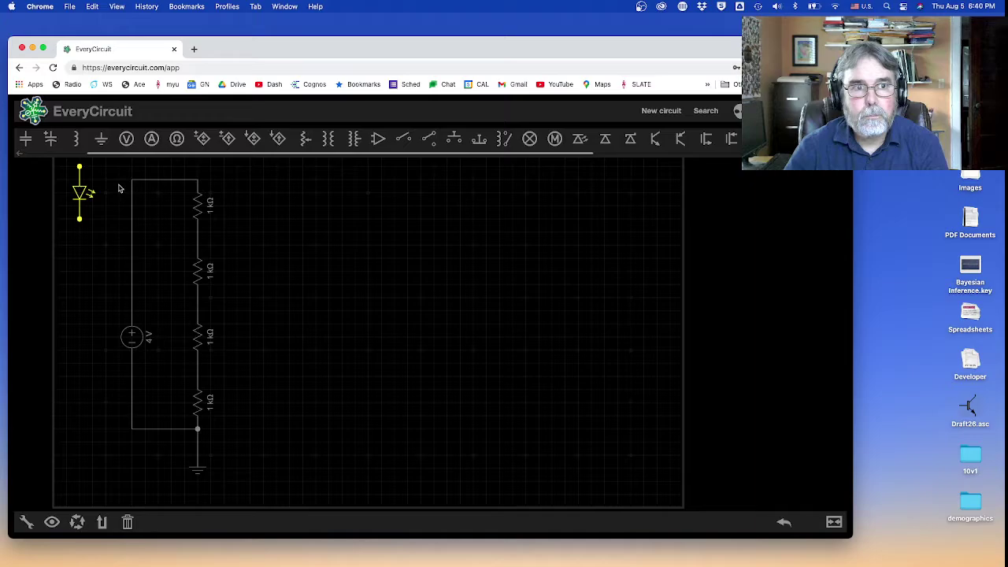
{"action": "left_click_drag", "start_coordinate": [78, 197], "coordinate": [264, 380]}
{"action": "left_click_drag", "start_coordinate": [197, 432], "coordinate": [277, 403]}
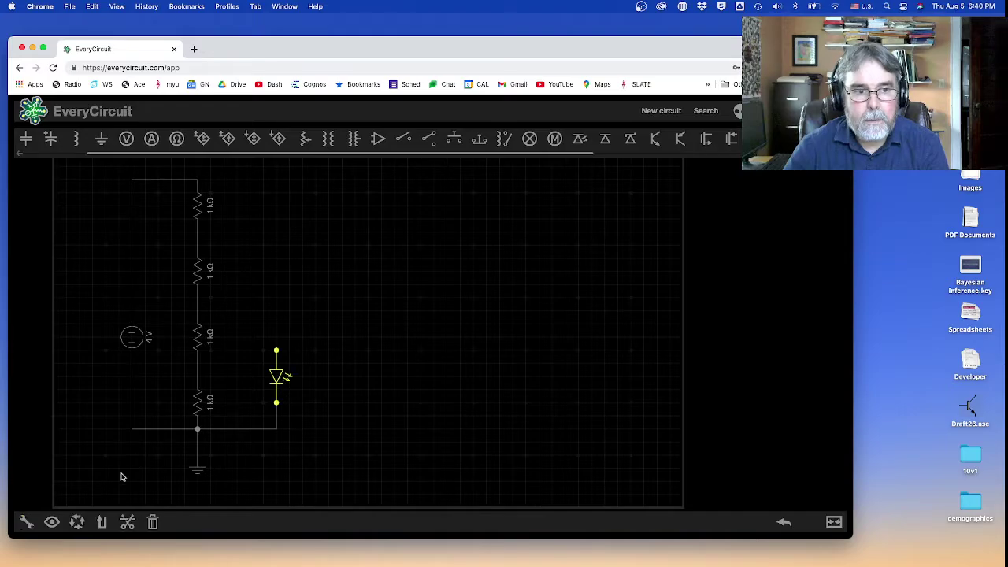
{"action": "left_click", "coordinate": [26, 522]}
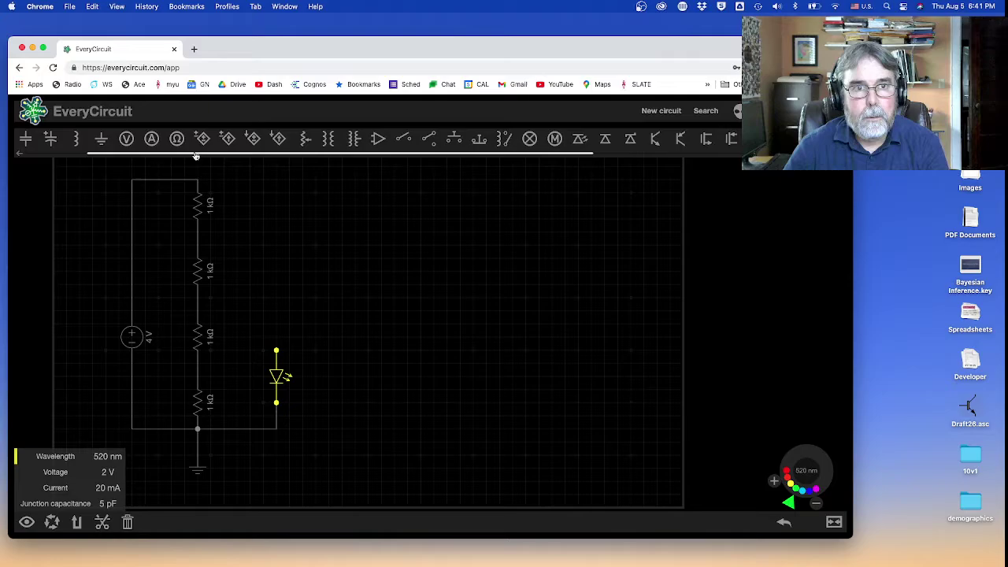
Add a resistor above the LED and wire it between the node below the divider's uppermost resistor and the LED's anode
{"action": "left_click_drag", "start_coordinate": [196, 156], "coordinate": [97, 157]}
{"action": "left_click", "coordinate": [102, 142]}
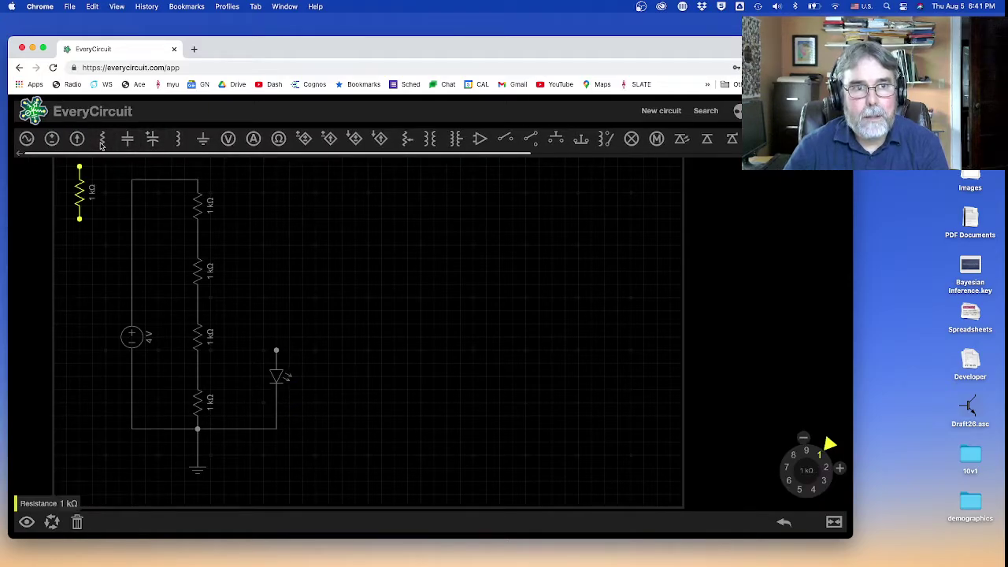
{"action": "left_click_drag", "start_coordinate": [78, 201], "coordinate": [273, 307]}
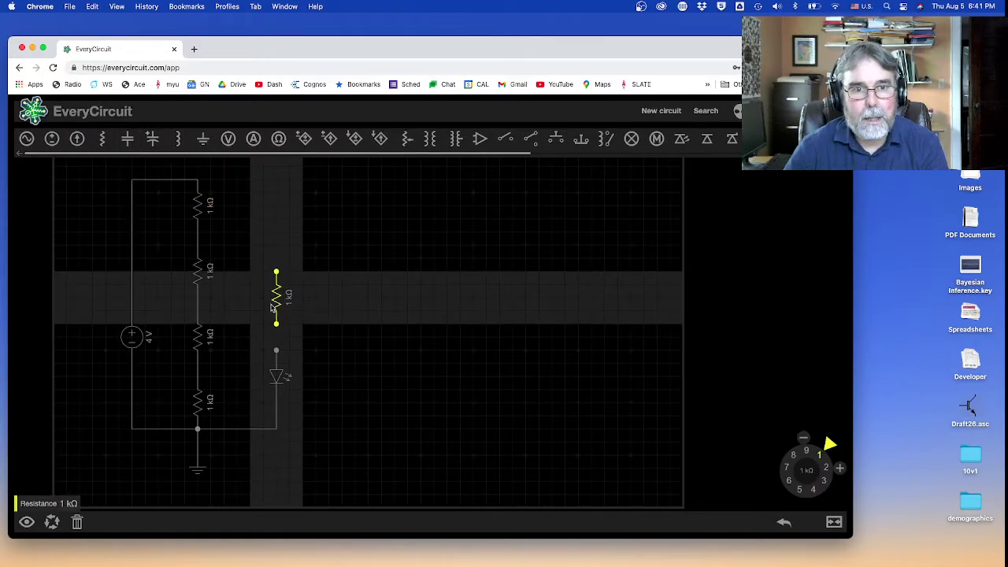
{"action": "left_click", "coordinate": [277, 273]}
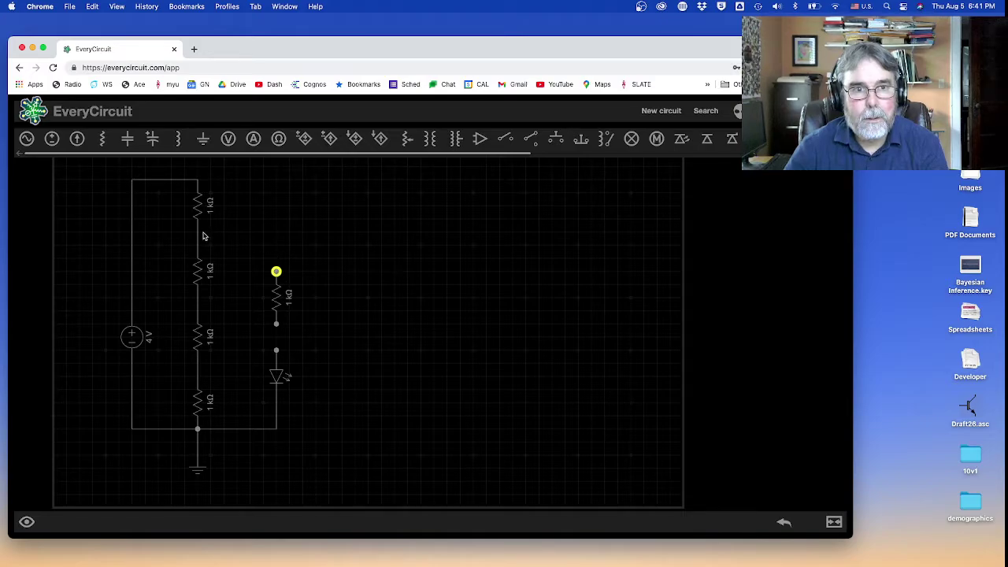
{"action": "left_click", "coordinate": [200, 244]}
{"action": "left_click", "coordinate": [277, 326]}
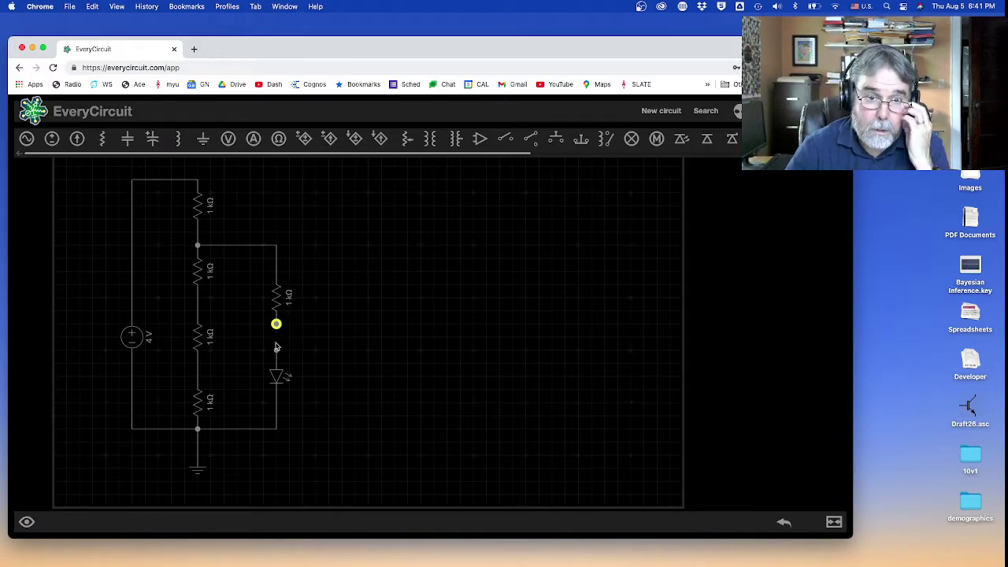
{"action": "left_click", "coordinate": [277, 356]}
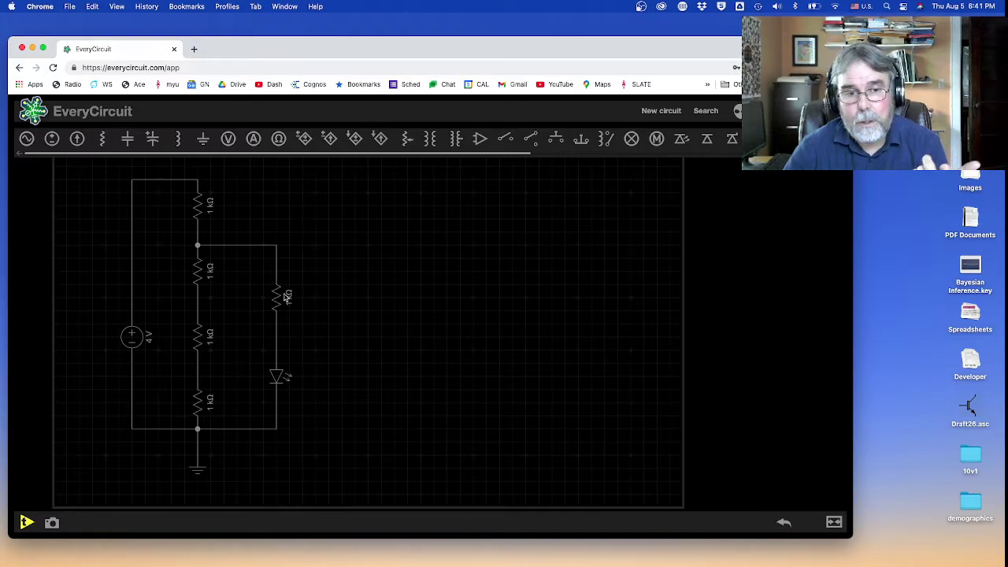
Set the LED's series resistor to 100 Ω, and run the circuit simulation, pausing it after viewing the loaded divider
{"action": "left_click", "coordinate": [277, 300]}
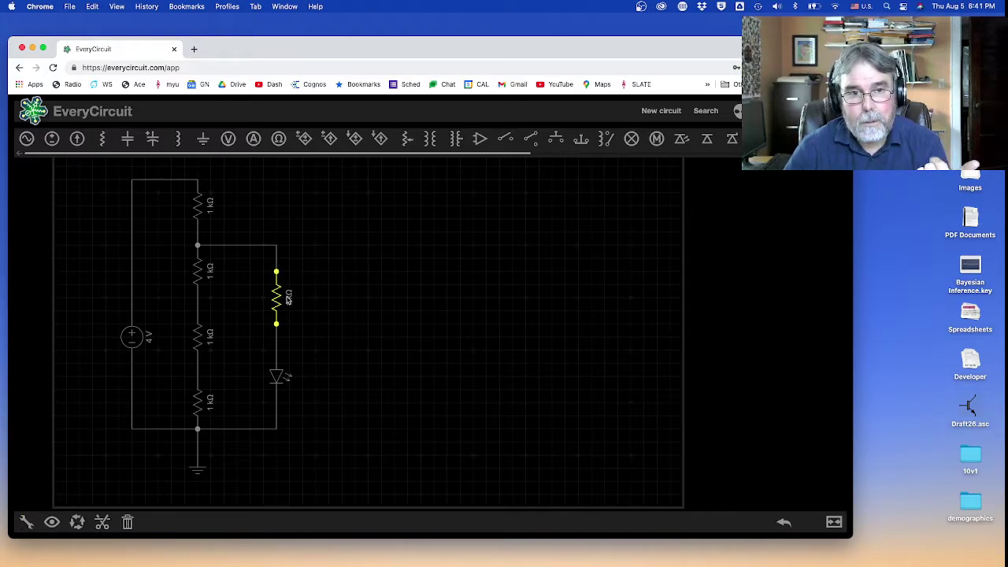
{"action": "left_click", "coordinate": [26, 522]}
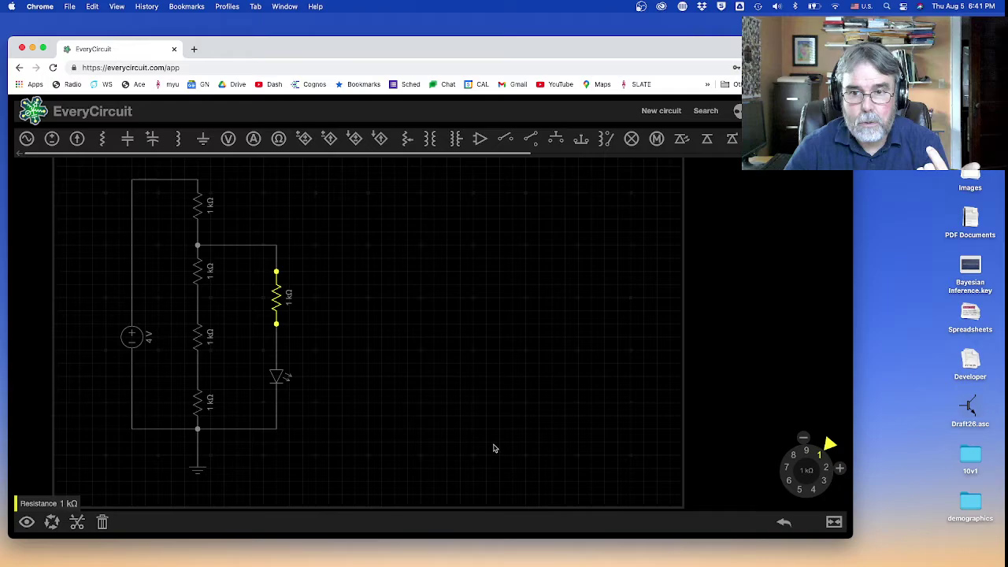
{"action": "mouse_move", "coordinate": [832, 447]}
{"action": "left_mouse_down"}
{"action": "mouse_move", "coordinate": [810, 438]}
{"action": "mouse_move", "coordinate": [777, 480]}
{"action": "mouse_move", "coordinate": [837, 467]}
{"action": "mouse_move", "coordinate": [827, 445]}
{"action": "mouse_move", "coordinate": [826, 454]}
{"action": "left_mouse_up"}
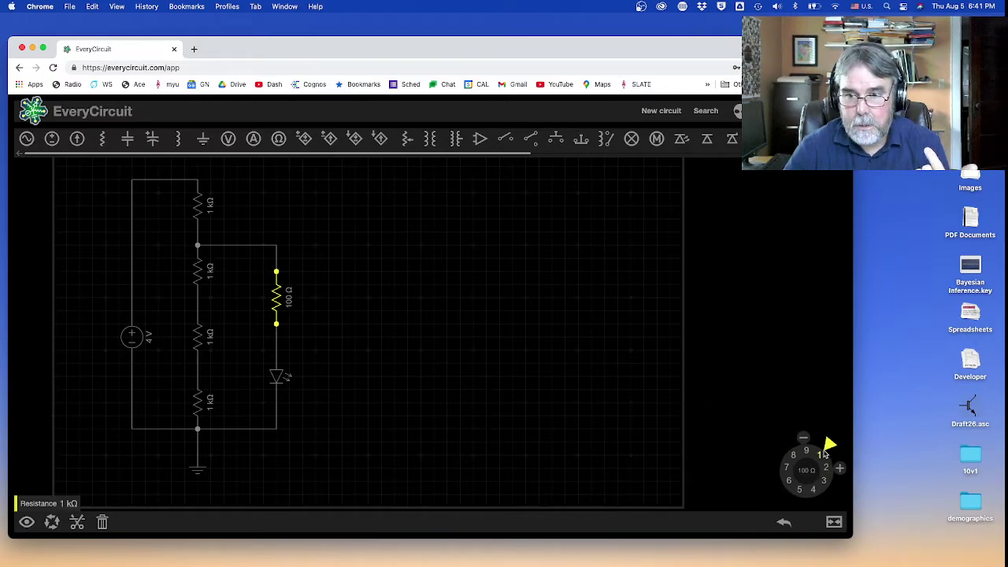
{"action": "left_click", "coordinate": [440, 352]}
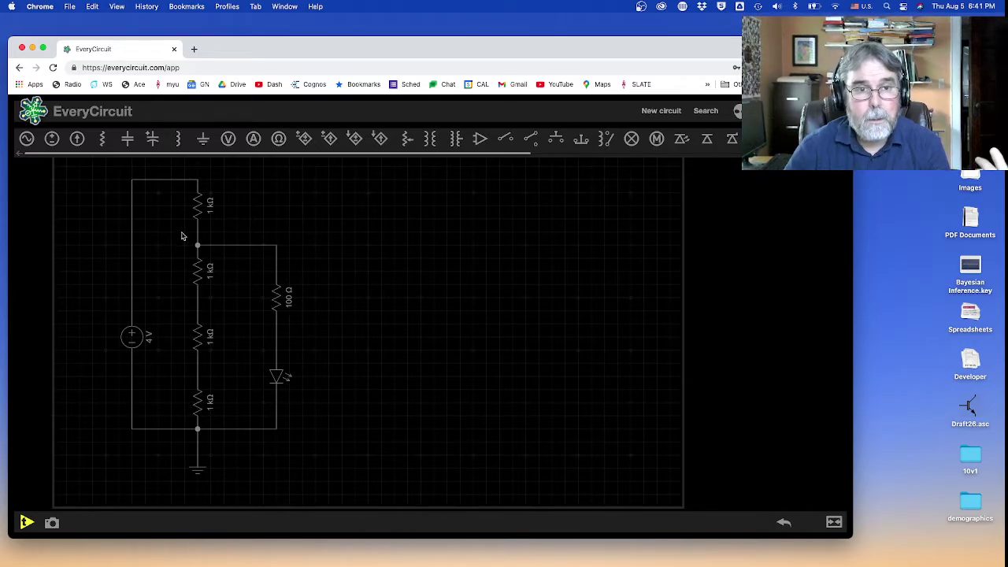
{"action": "left_click", "coordinate": [26, 522]}
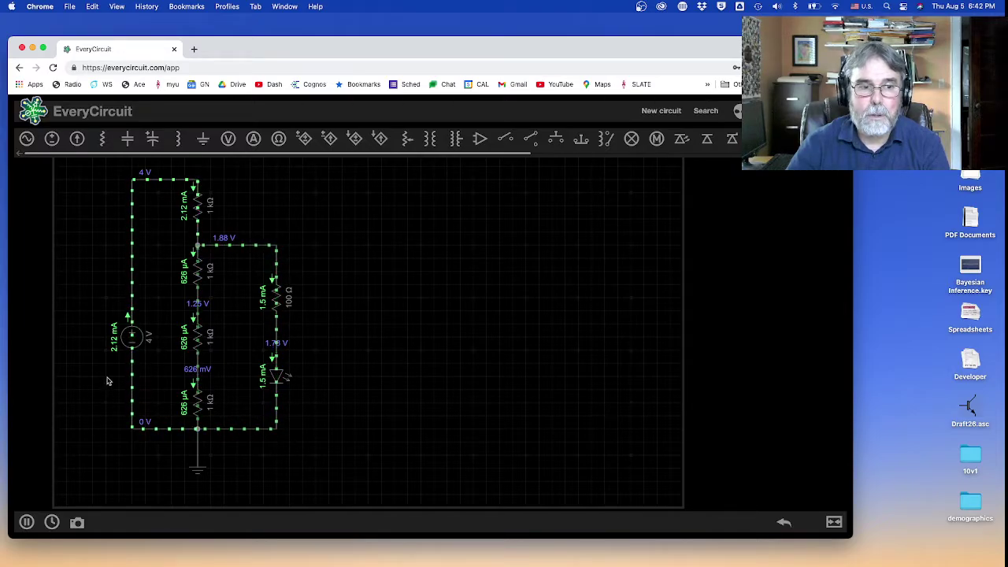
{"action": "left_click", "coordinate": [26, 523]}
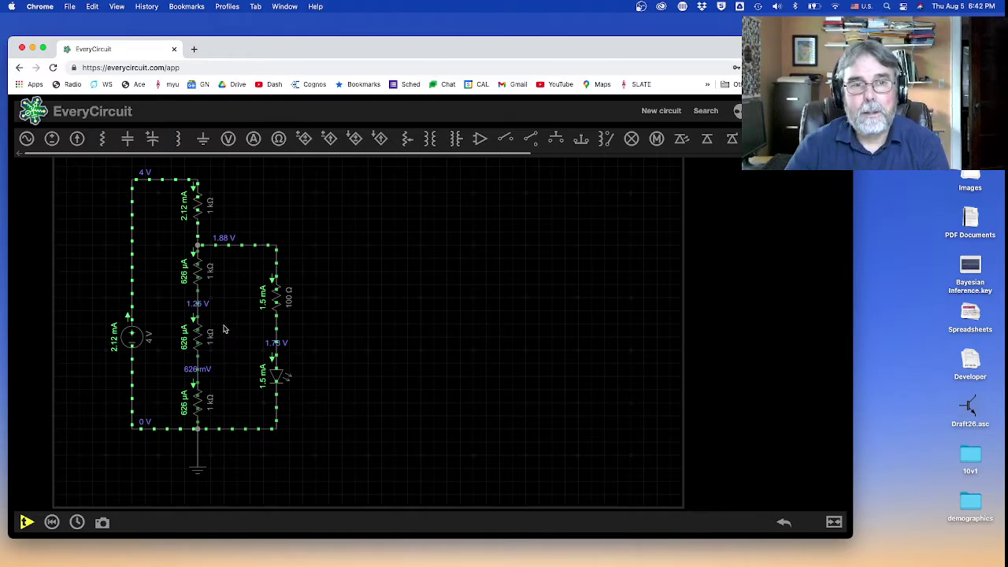
Cut the wires at the node between the upper two divider resistors, and place an op-amp between the divider and the LED branch, moved farther right
{"action": "left_click", "coordinate": [237, 249]}
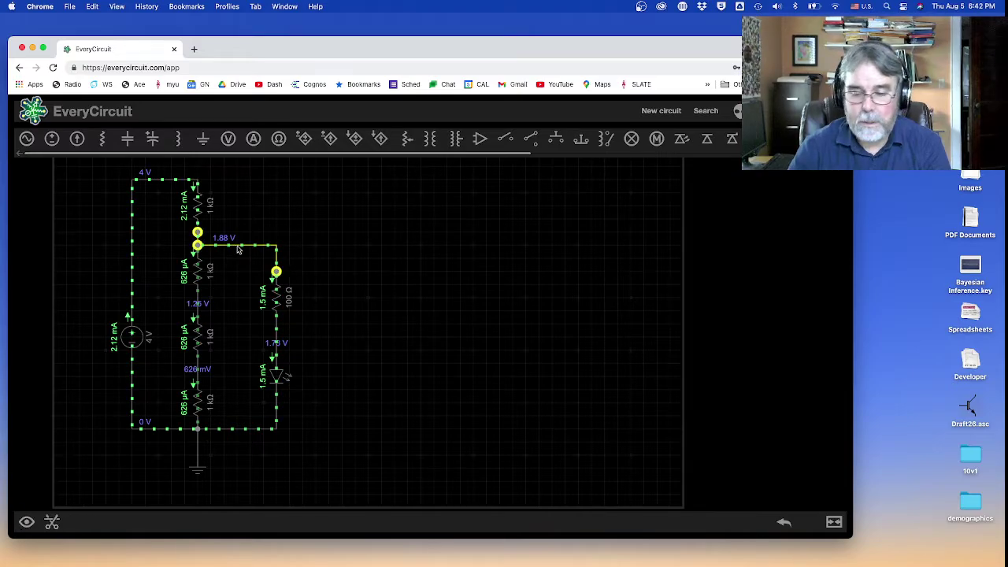
{"action": "left_click", "coordinate": [52, 522]}
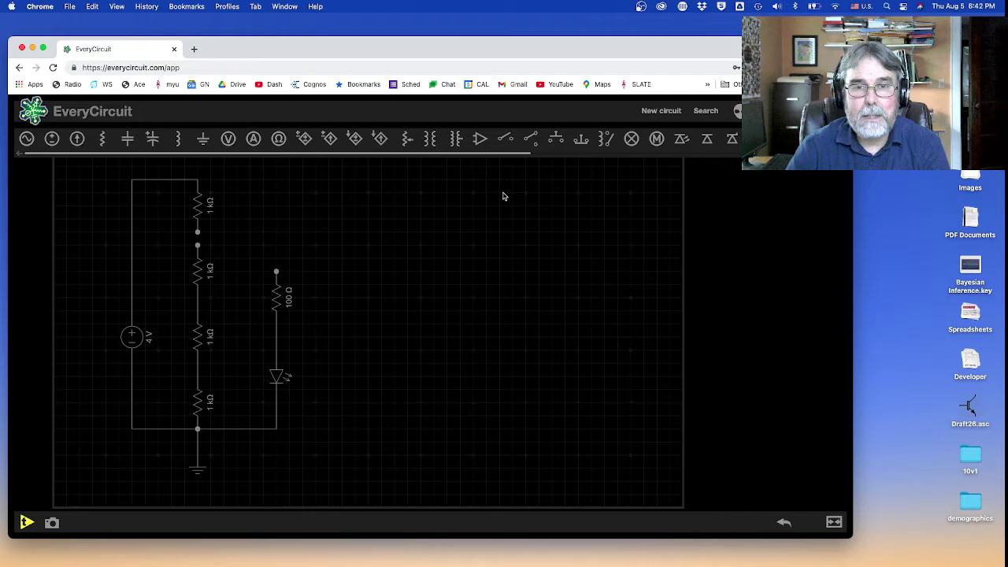
{"action": "left_click", "coordinate": [479, 139]}
{"action": "left_click_drag", "start_coordinate": [125, 224], "coordinate": [396, 252]}
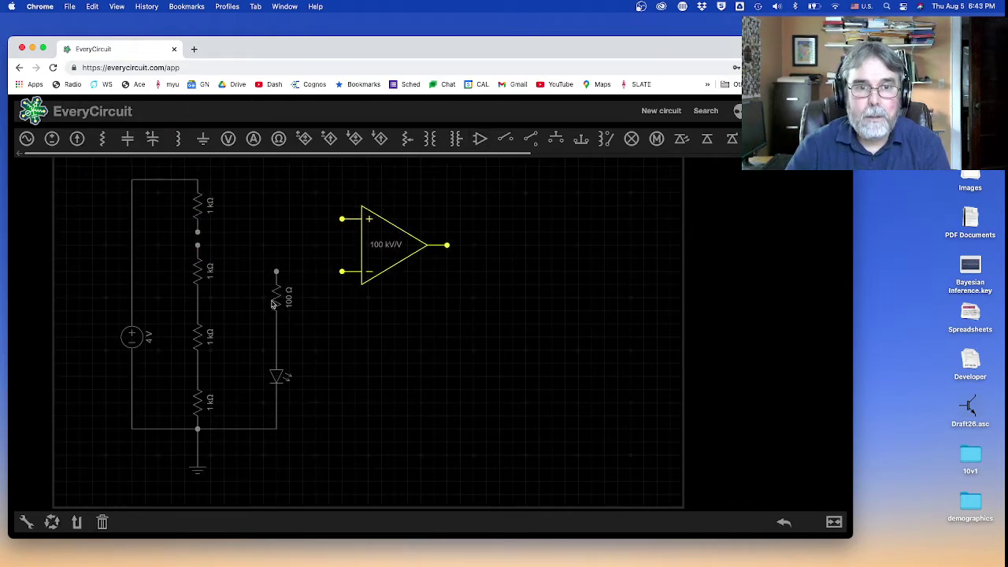
{"action": "left_click_drag", "start_coordinate": [272, 299], "coordinate": [508, 285]}
{"action": "left_click_drag", "start_coordinate": [288, 386], "coordinate": [521, 393]}
{"action": "left_click_drag", "start_coordinate": [387, 266], "coordinate": [318, 279]}
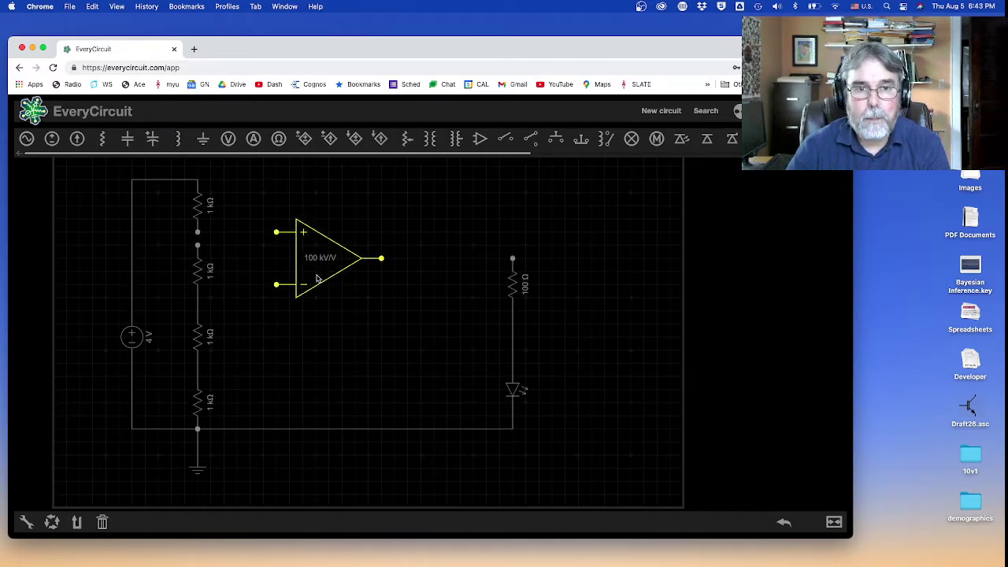
Wire the op-amp as a voltage follower from the node below the uppermost divider resistor to the 100 Ω resistor, feeding output back to the inverting input
{"action": "left_click", "coordinate": [276, 285]}
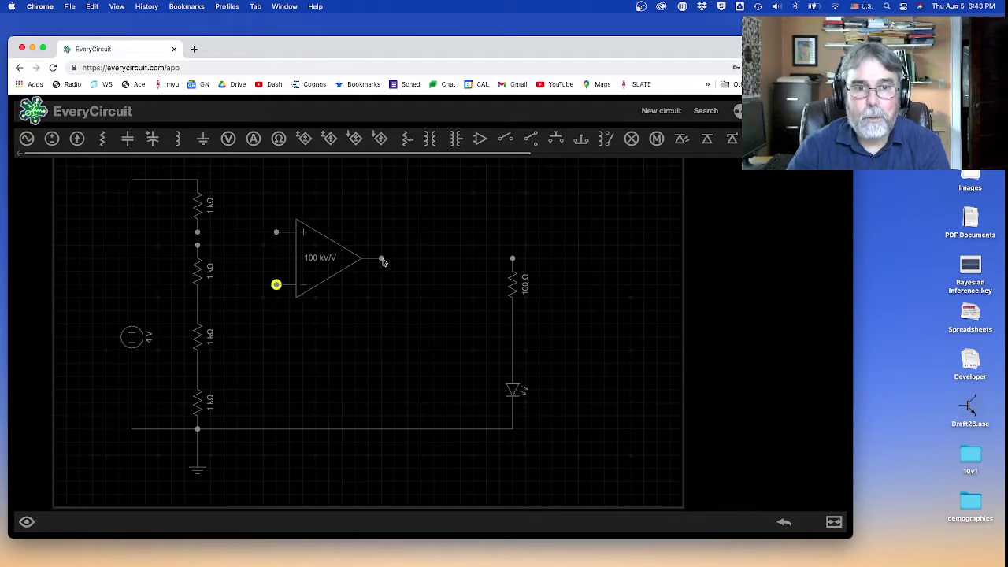
{"action": "left_click", "coordinate": [382, 260]}
{"action": "left_click", "coordinate": [277, 232]}
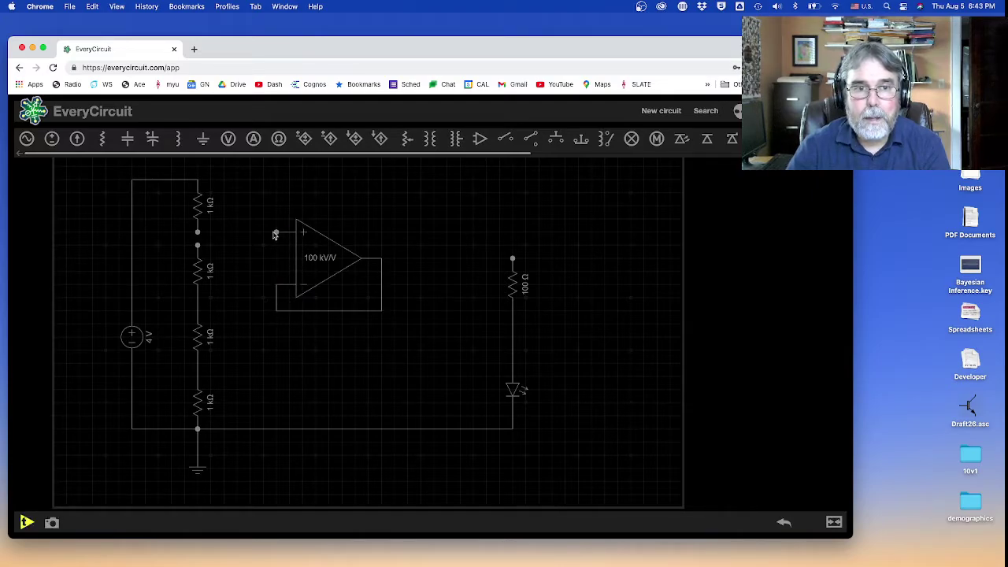
{"action": "left_click", "coordinate": [197, 234]}
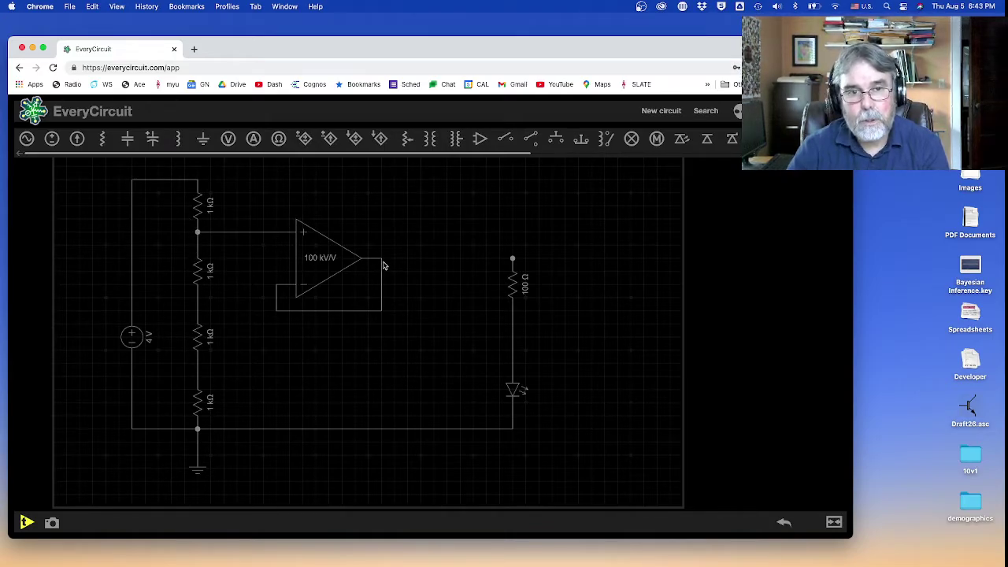
{"action": "left_click", "coordinate": [381, 260]}
{"action": "left_click", "coordinate": [513, 259]}
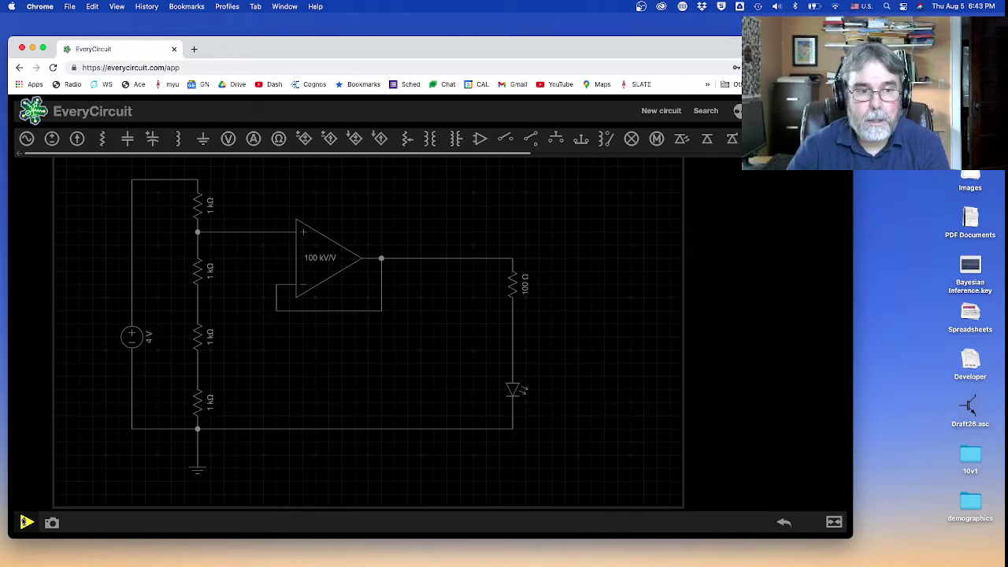
Run the simulation of the buffered circuit and set the LED's series resistor to 50 Ω
{"action": "left_click", "coordinate": [26, 522]}
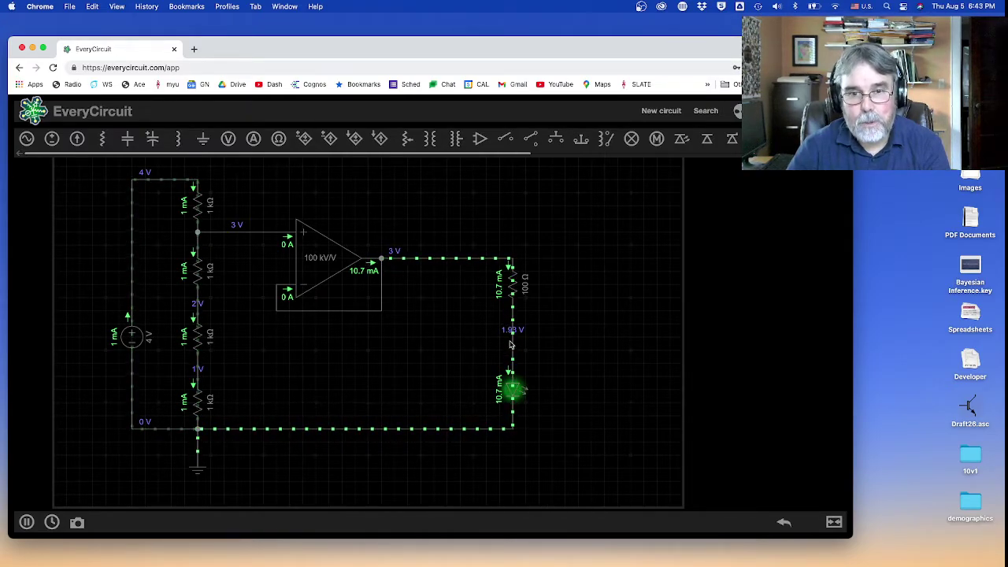
{"action": "left_click", "coordinate": [514, 388]}
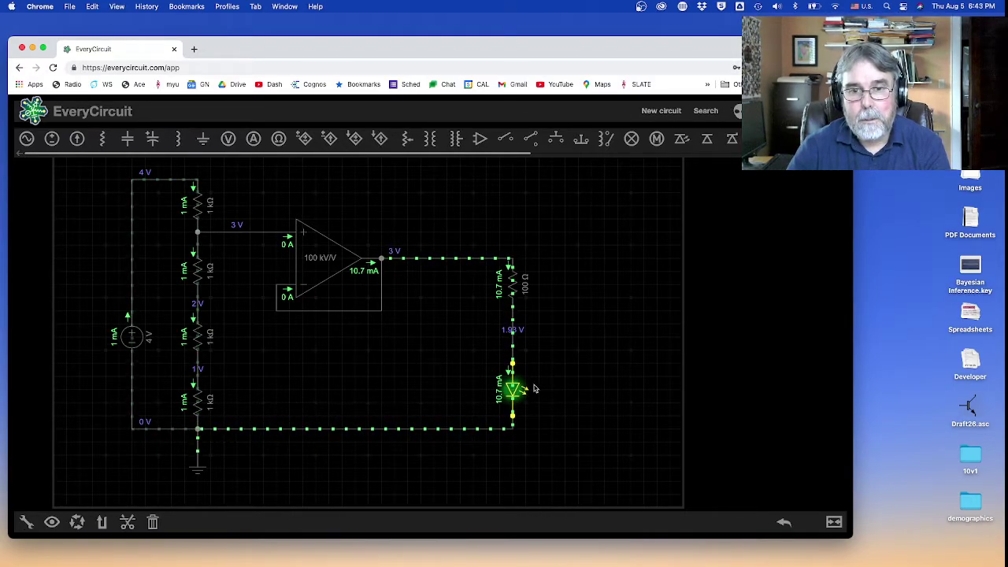
{"action": "left_click", "coordinate": [512, 283]}
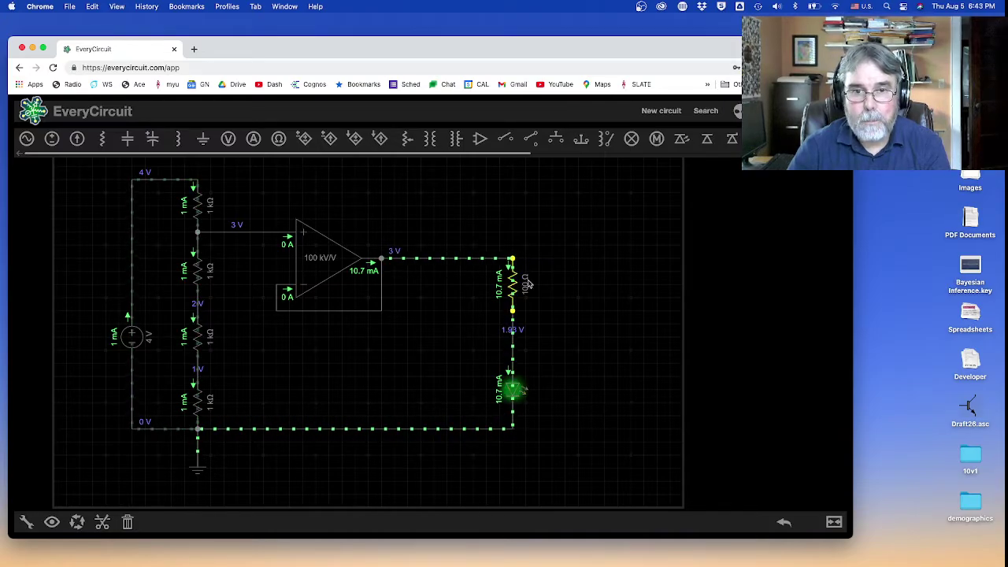
{"action": "left_click", "coordinate": [26, 522]}
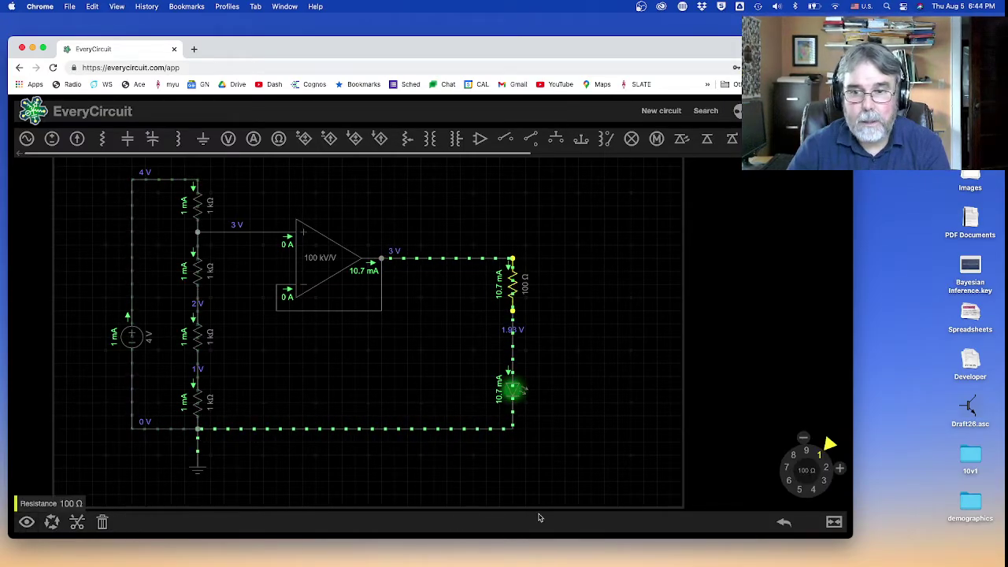
{"action": "left_click_drag", "start_coordinate": [836, 445], "coordinate": [799, 475]}
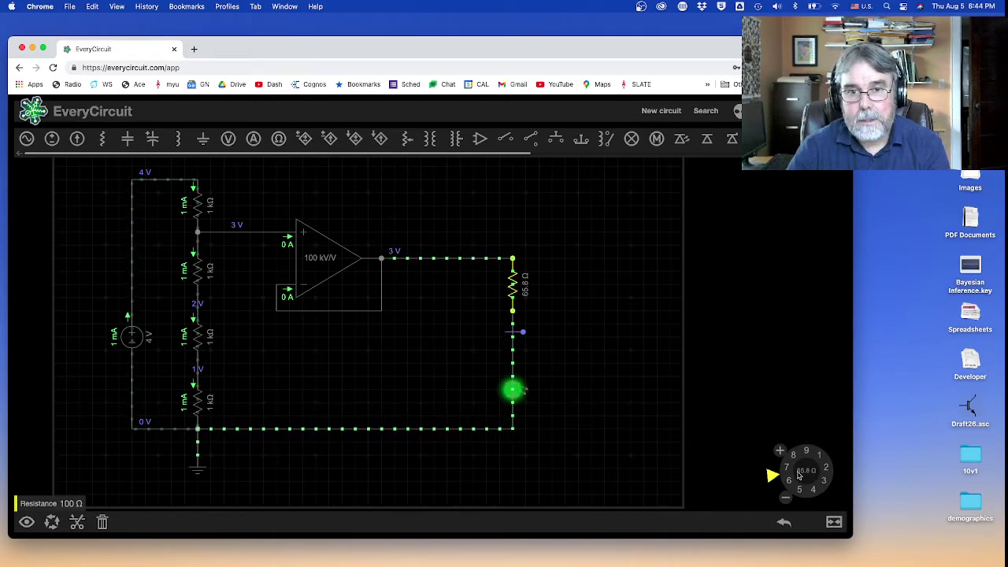
{"action": "left_click_drag", "start_coordinate": [799, 475], "coordinate": [804, 487]}
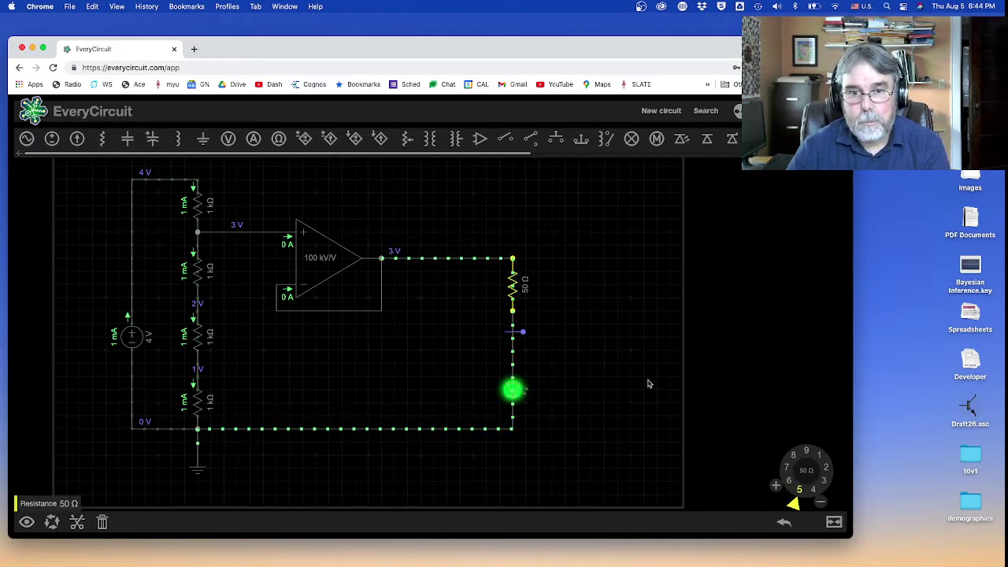